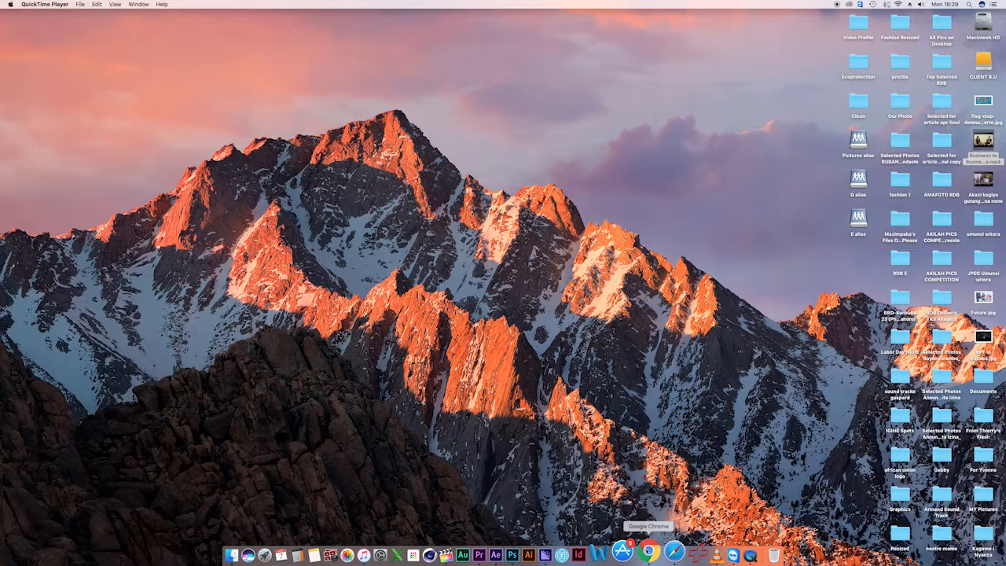
Step: Switch to Google Chrome to view the flag world map in the image results, and close the browser window
click(648, 551)
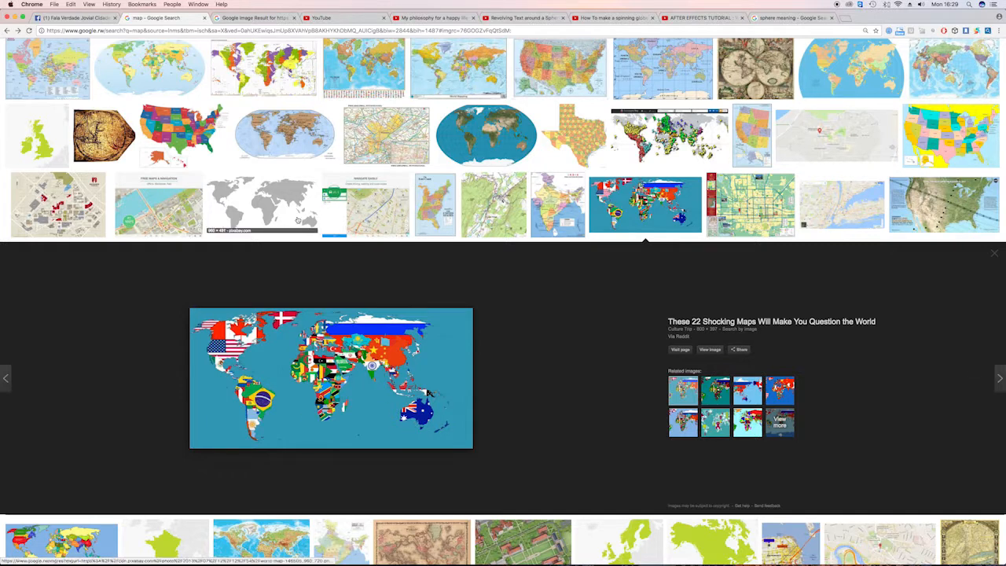
click(15, 18)
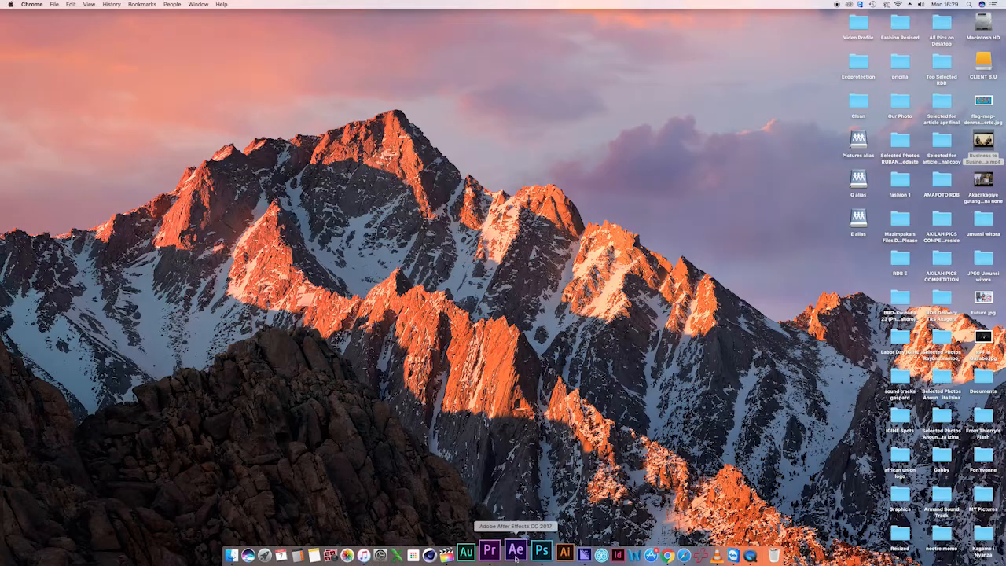
Step: Switch to After Effects and add the flag world map image from the project to the Comp 1 timeline
click(515, 553)
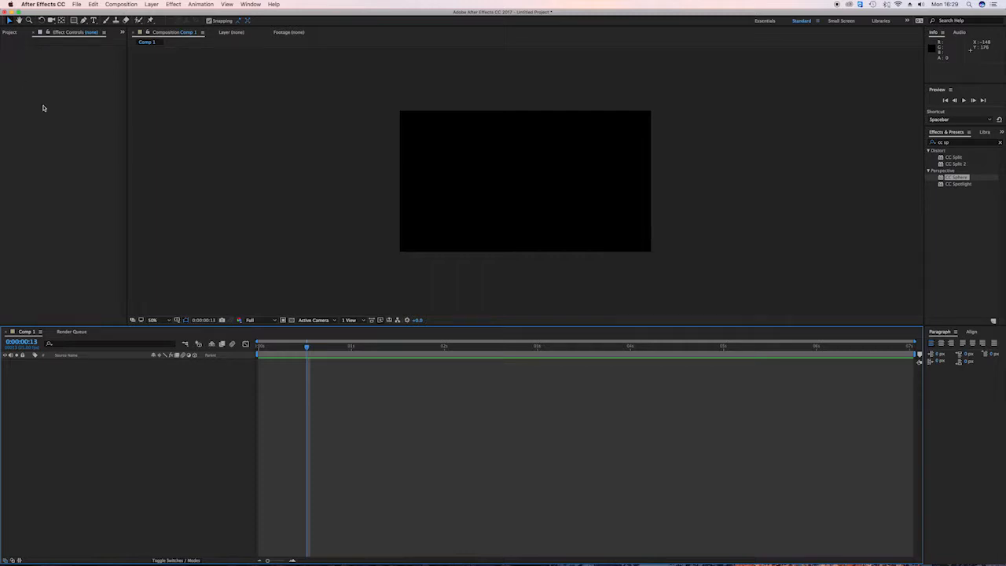
click(43, 204)
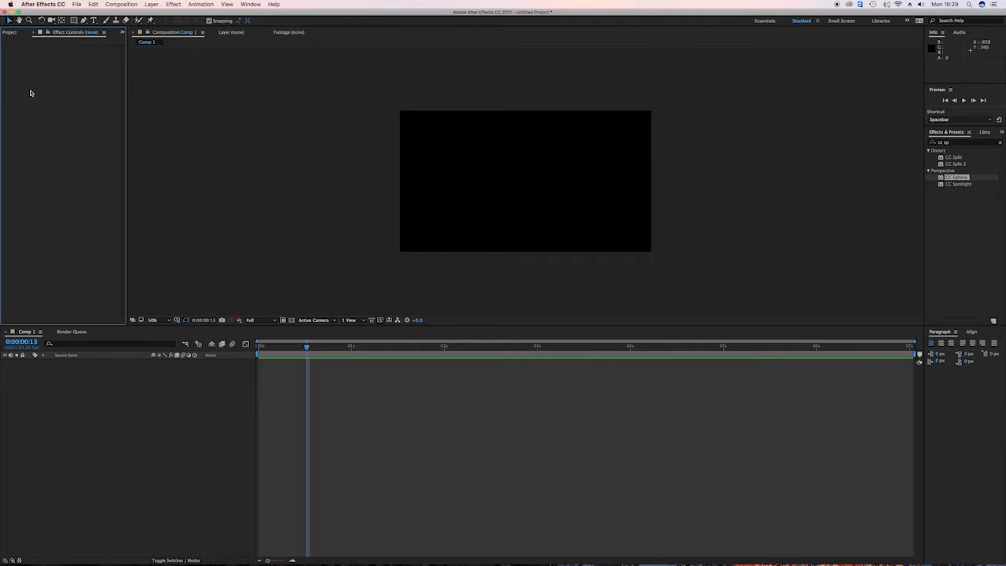
click(10, 33)
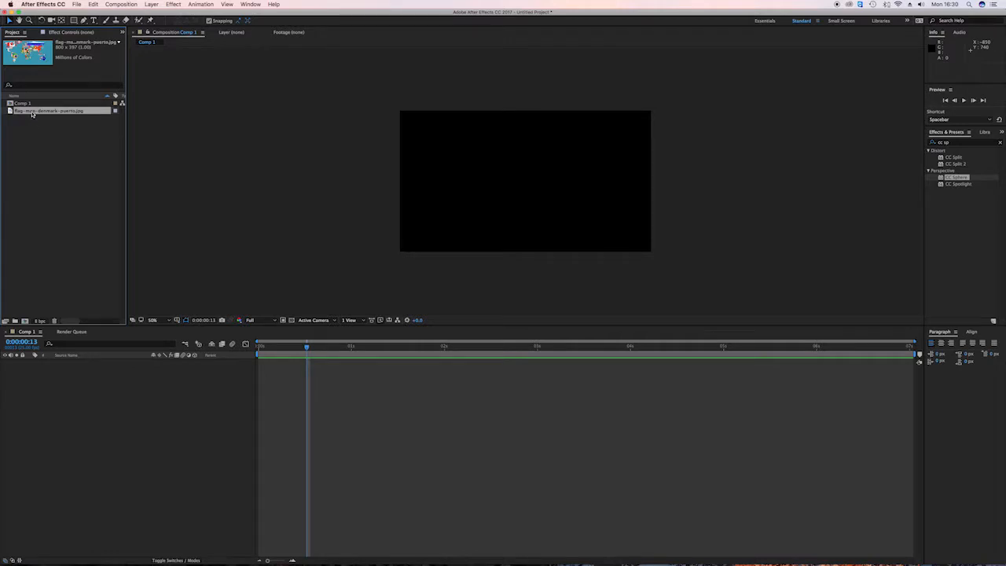
drag(31, 111, 43, 387)
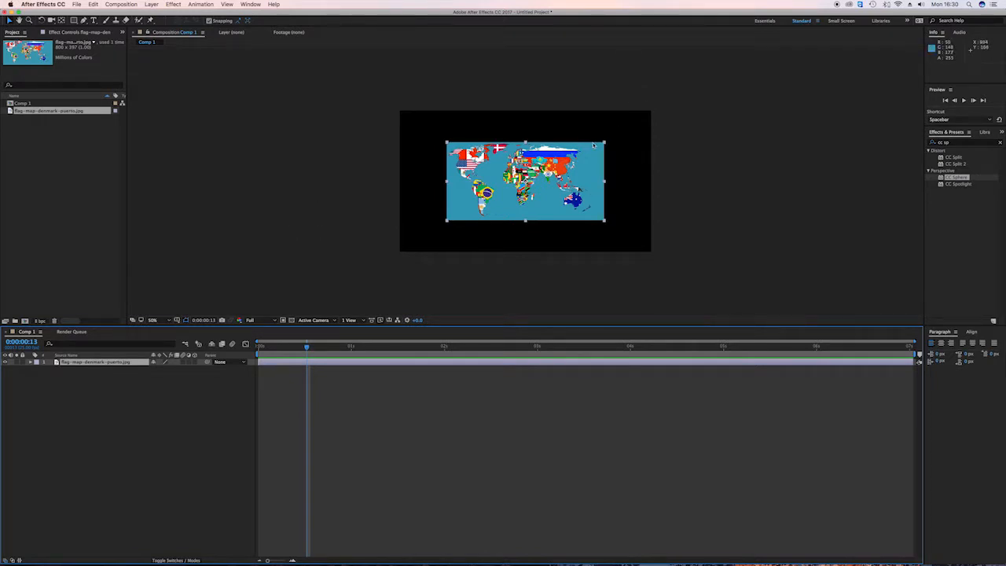
click(69, 333)
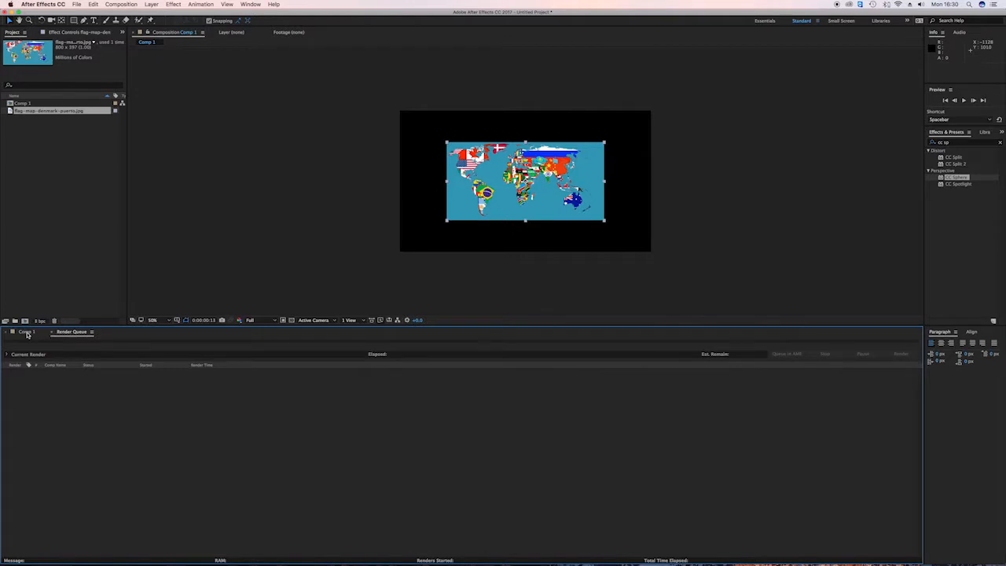
click(26, 333)
click(31, 363)
click(37, 369)
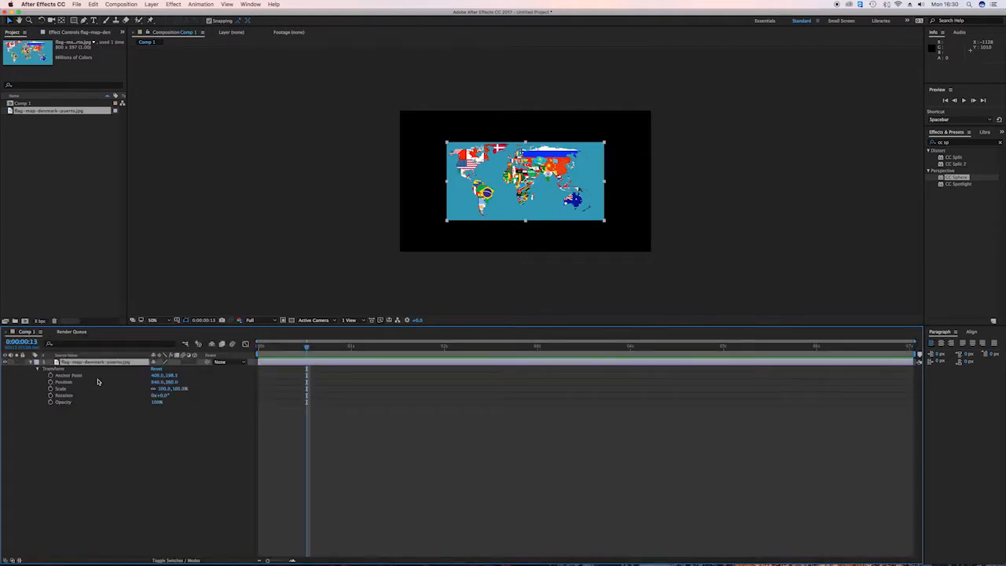
click(30, 363)
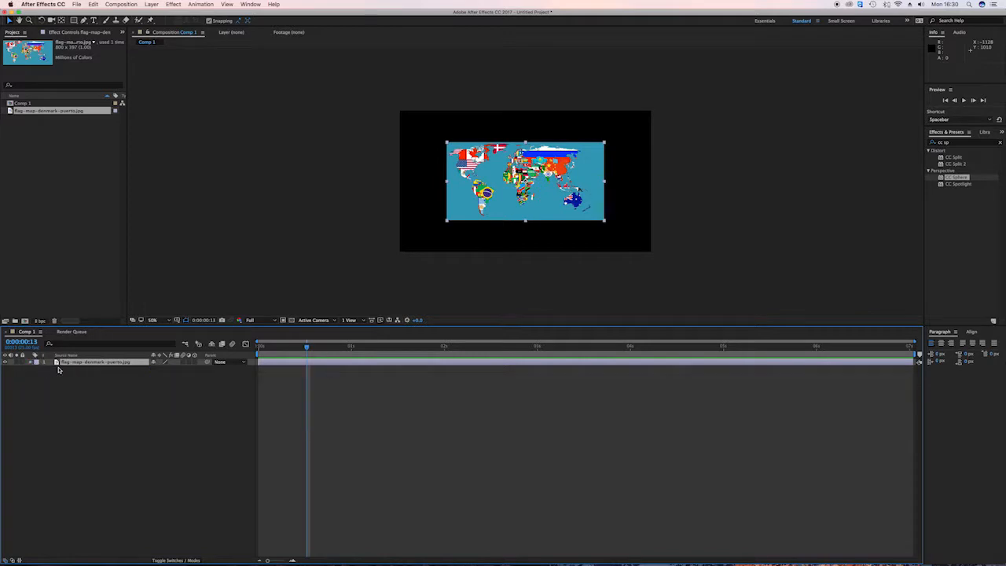
Step: Scale the flag map layer up to 182% so that it fills the composition
click(72, 364)
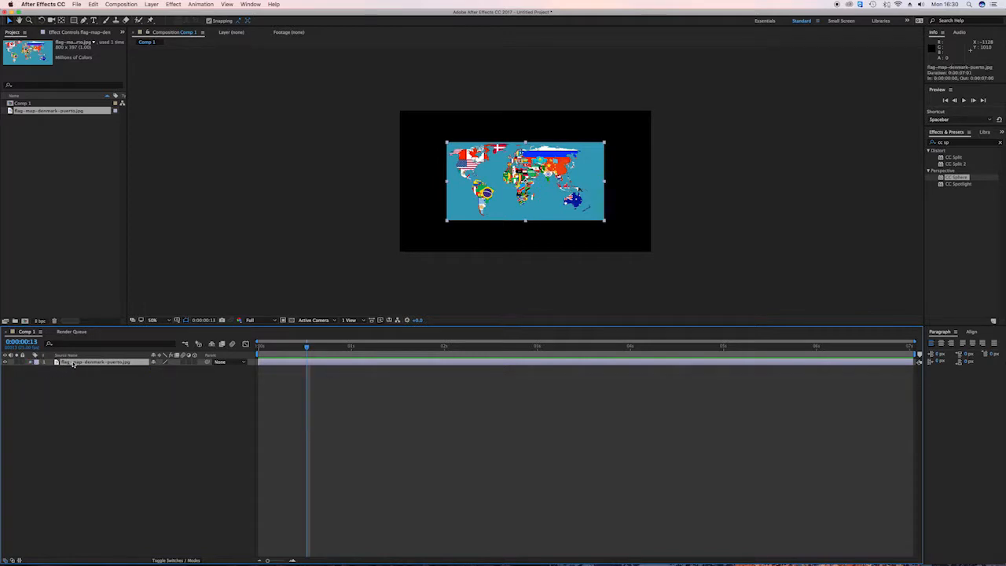
key(s)
click(30, 363)
click(30, 363)
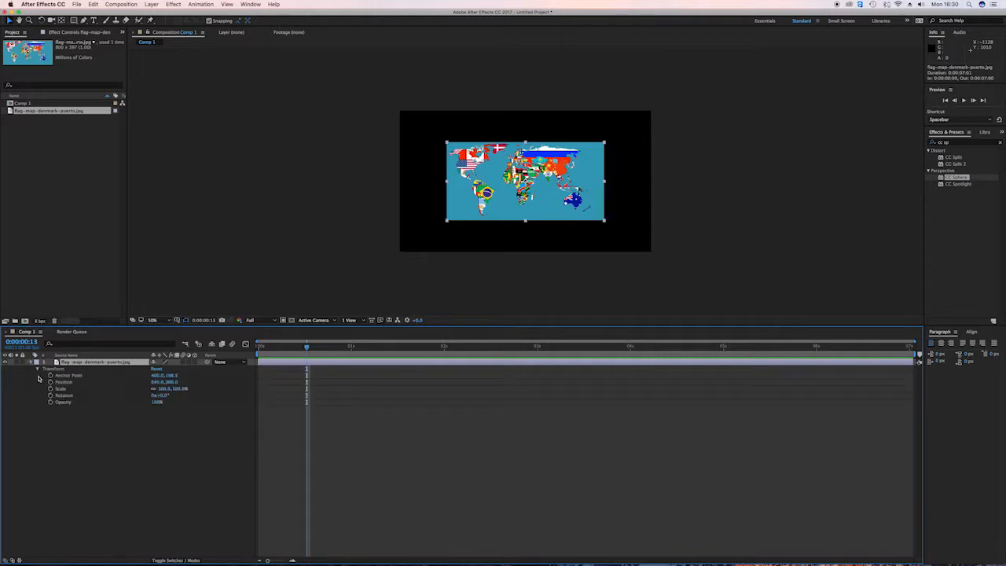
click(38, 368)
click(38, 369)
click(63, 389)
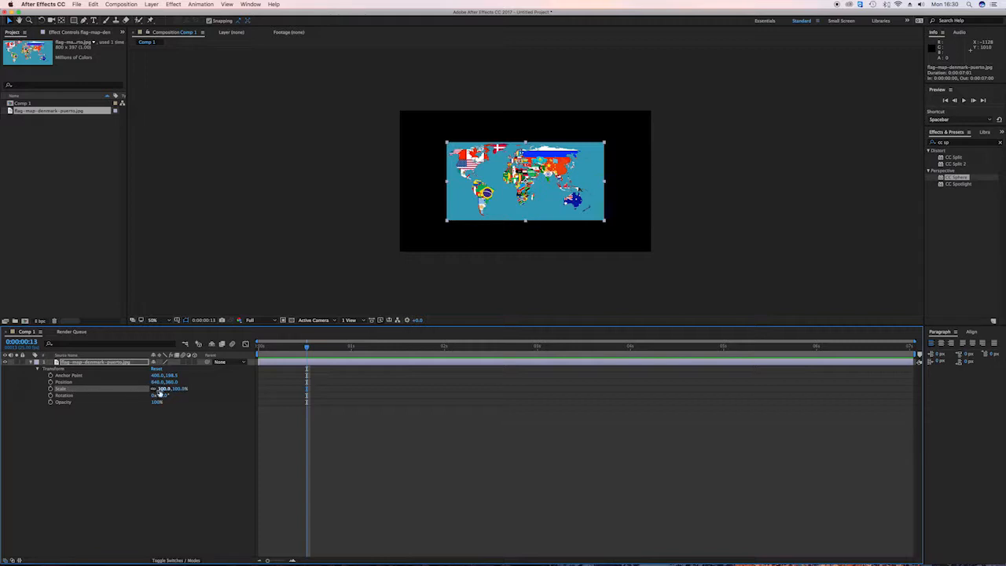
drag(161, 391, 183, 390)
drag(183, 389, 183, 389)
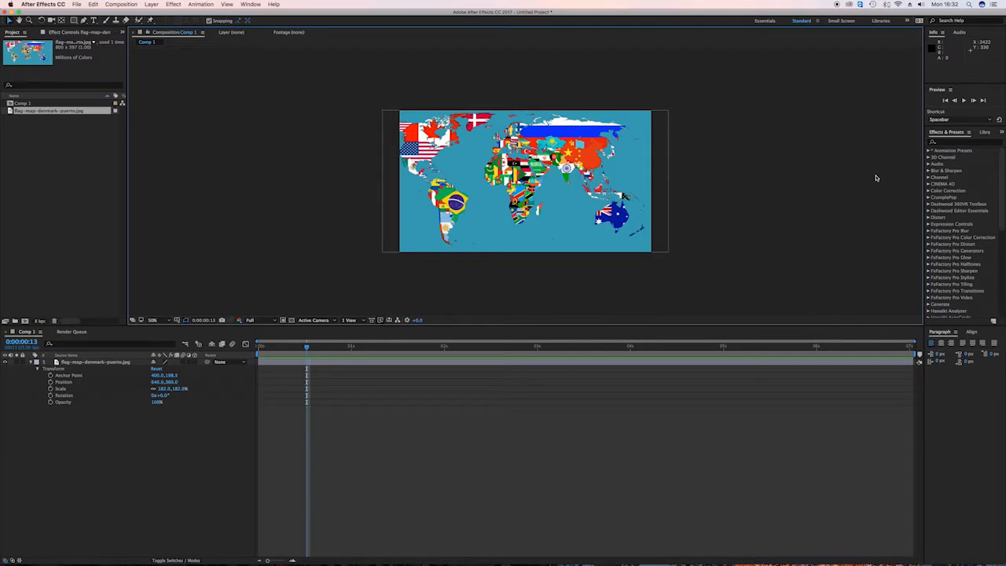
Step: Search the effects for "cc sphere" and apply CC Sphere to the flag map layer
click(941, 143)
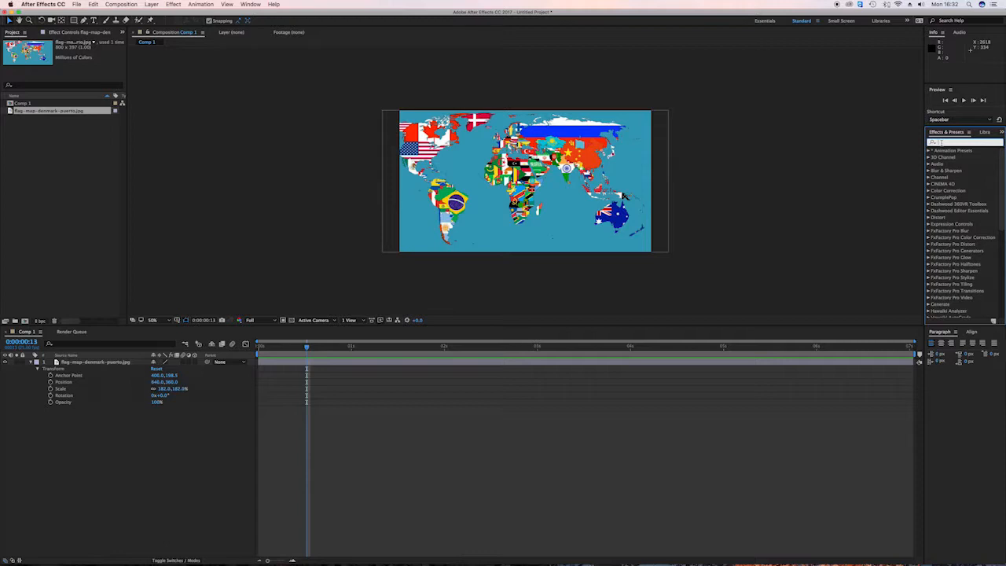
text(cc)
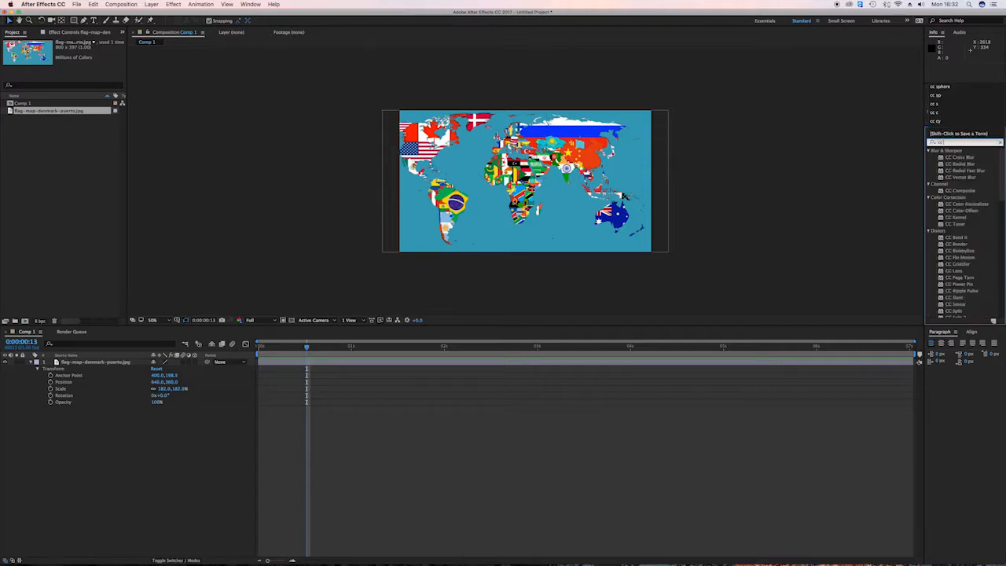
text( sphere)
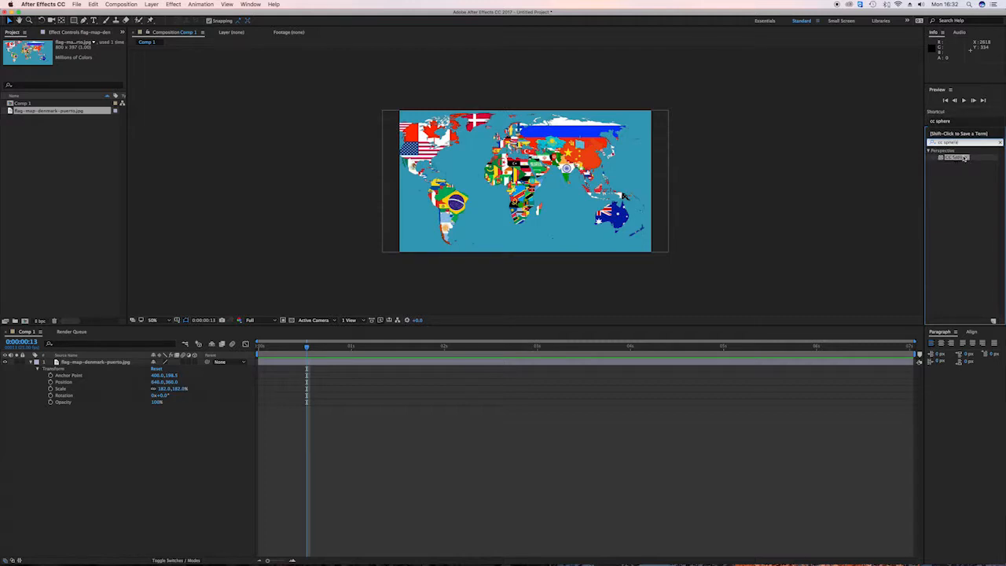
drag(963, 159, 516, 198)
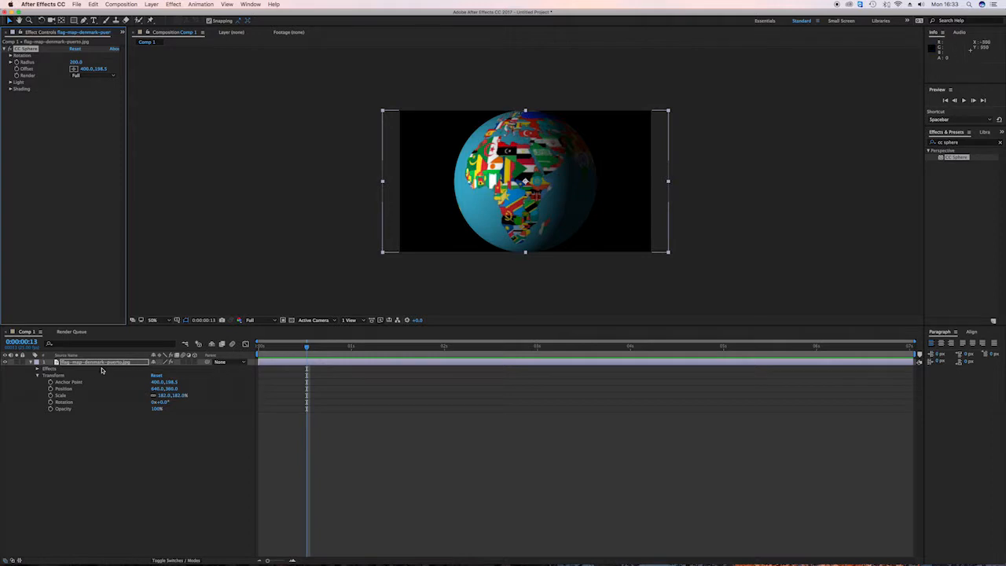
Step: Reduce the CC Sphere radius on the map layer to 171
click(33, 360)
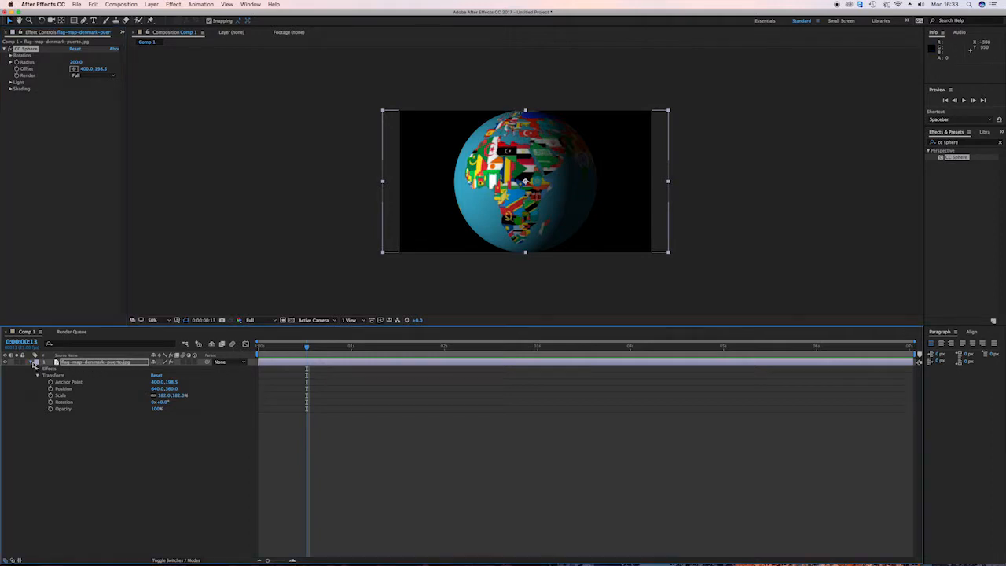
click(33, 361)
click(37, 375)
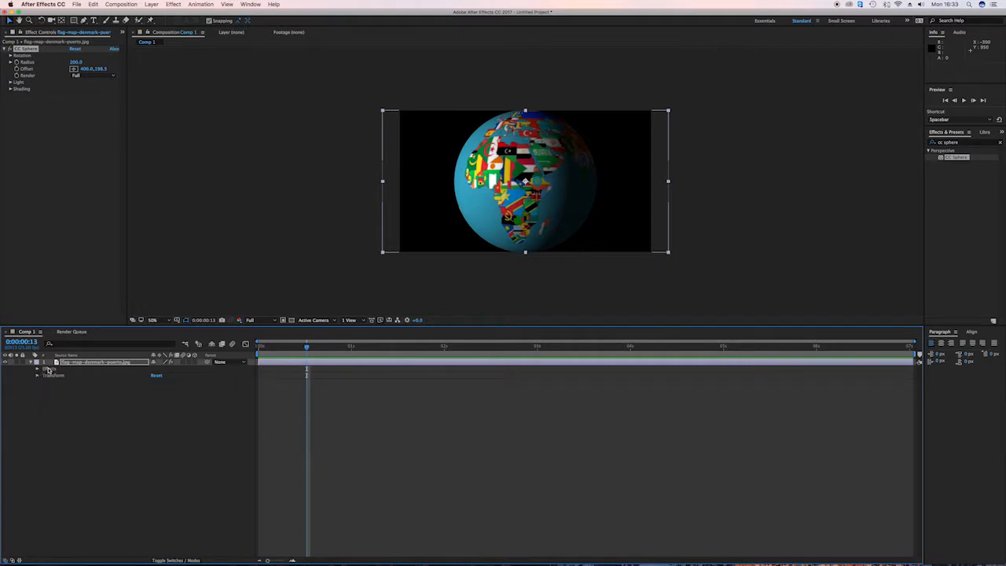
click(36, 369)
click(44, 375)
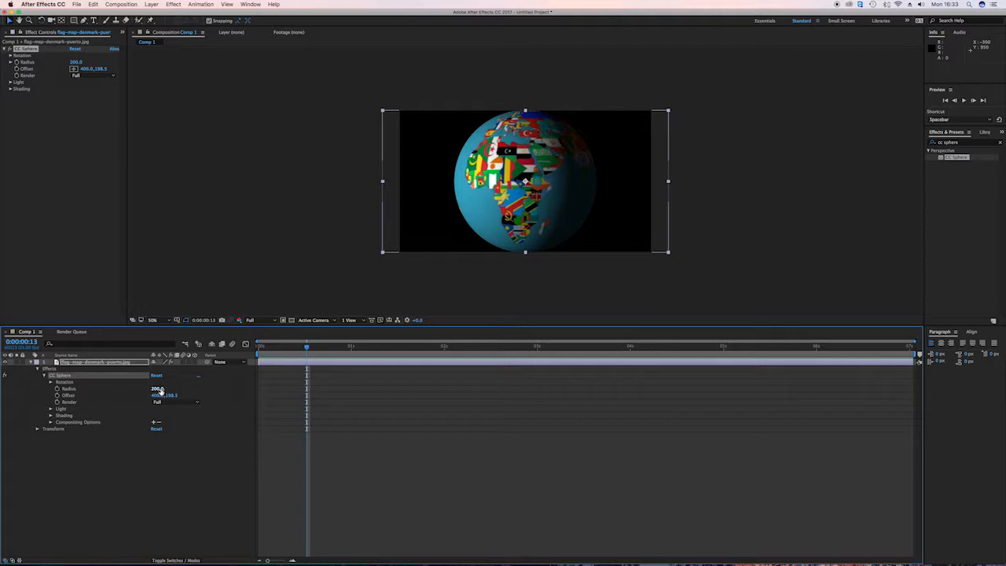
drag(156, 391, 145, 395)
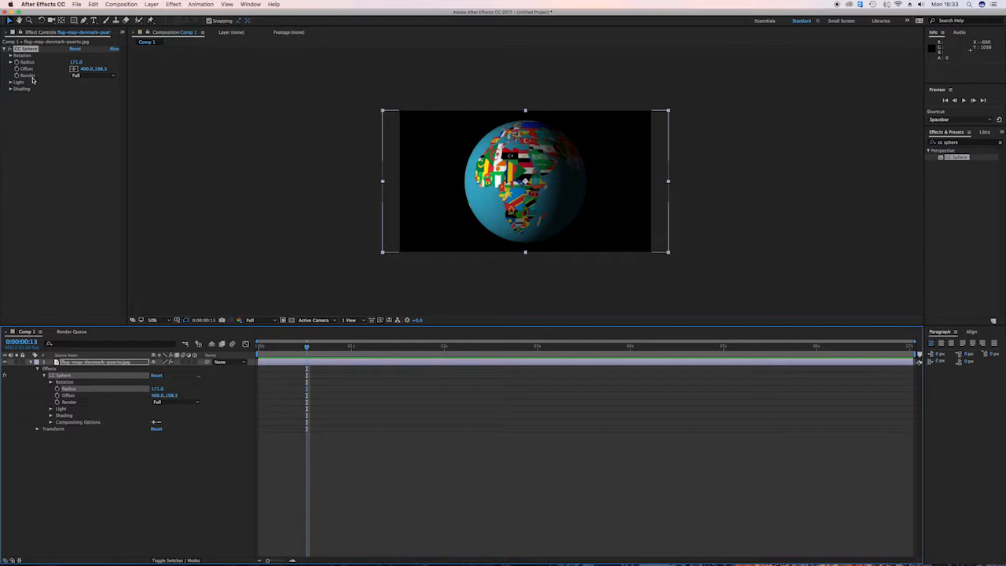
Step: Set the CC Sphere light intensity to 114 and raise the light height to brighten the globe's shaded side
click(10, 56)
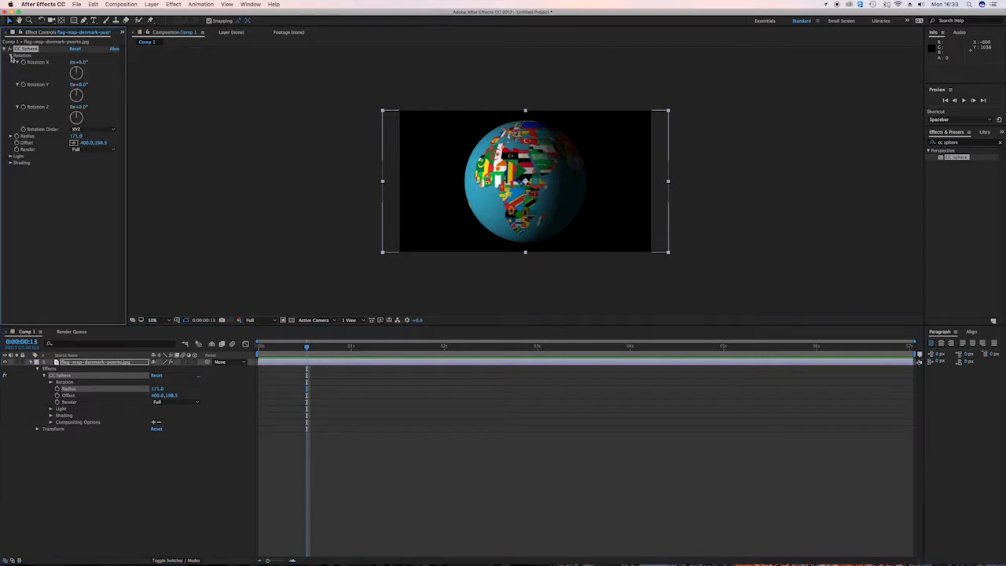
click(11, 156)
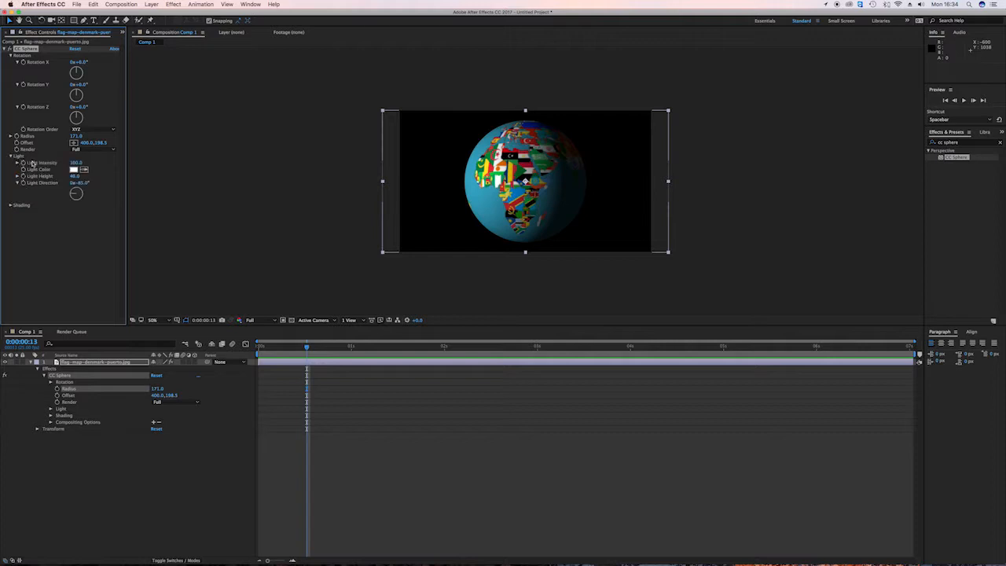
click(77, 164)
mouse_move(76, 164)
mouse_down()
mouse_move(97, 164)
mouse_move(80, 166)
mouse_up()
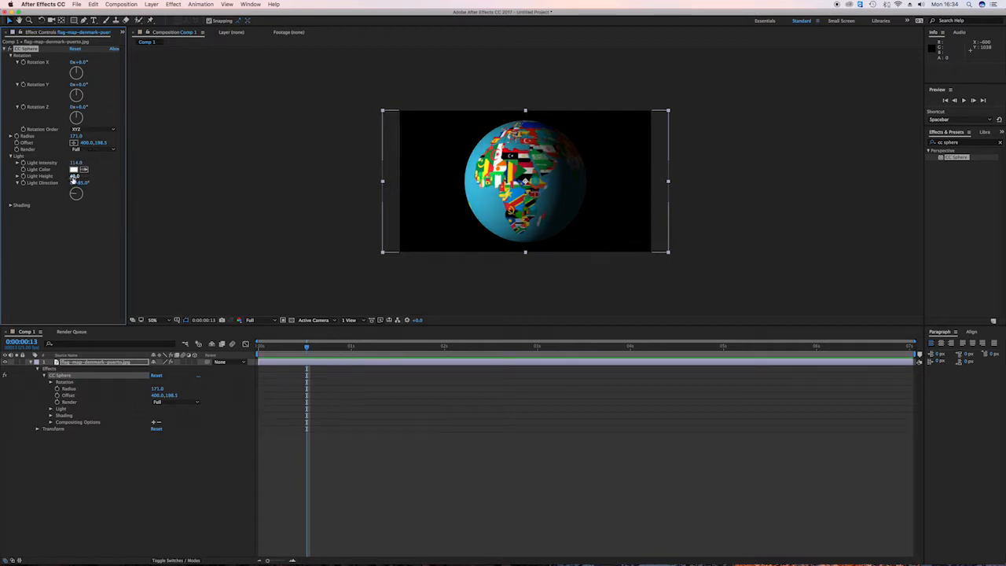
click(74, 179)
mouse_move(78, 179)
mouse_down()
mouse_move(36, 183)
mouse_move(83, 183)
mouse_up()
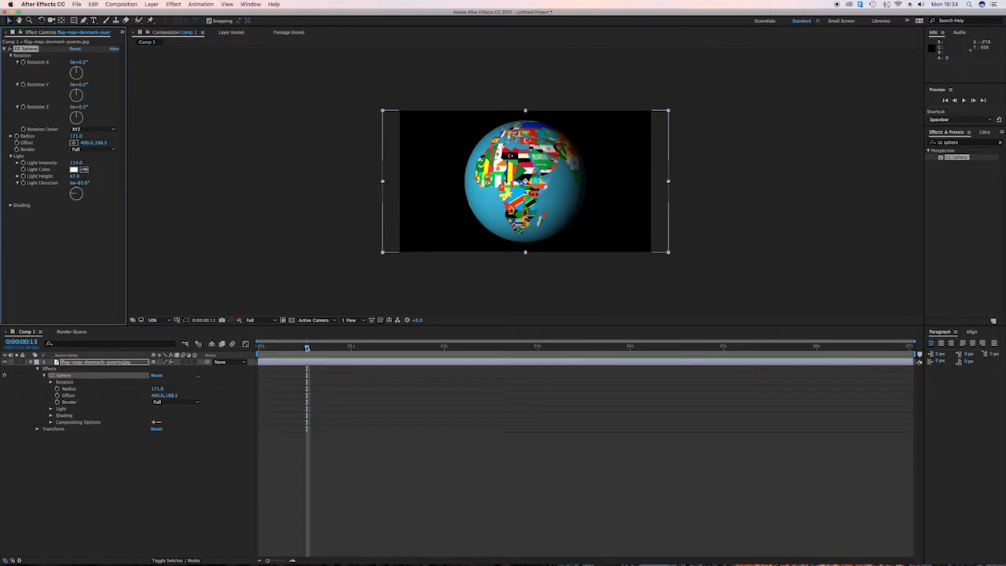
Step: Return the current time to 0:00:00:00 and reveal the CC Sphere rotation properties of the map layer
drag(306, 347, 259, 346)
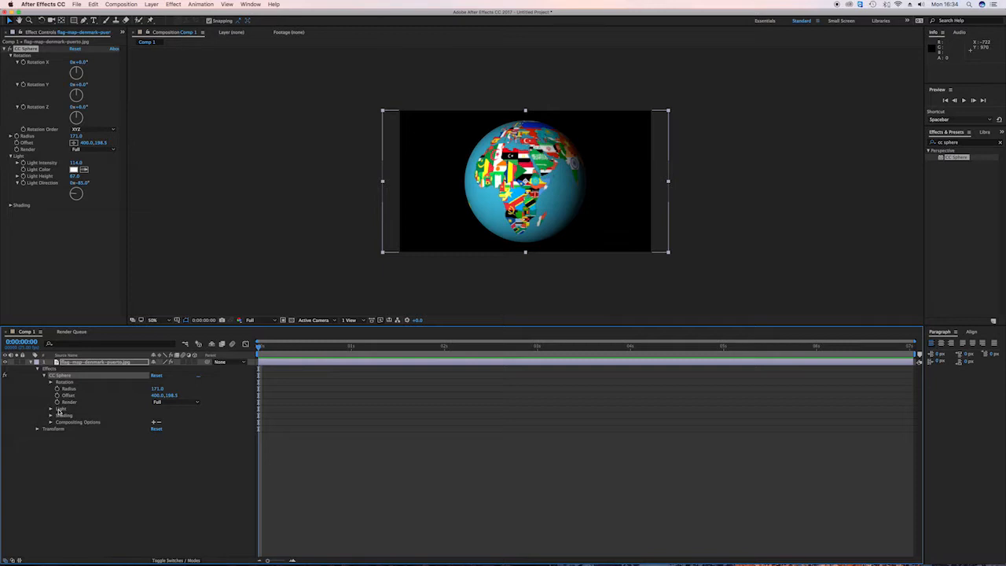
click(51, 382)
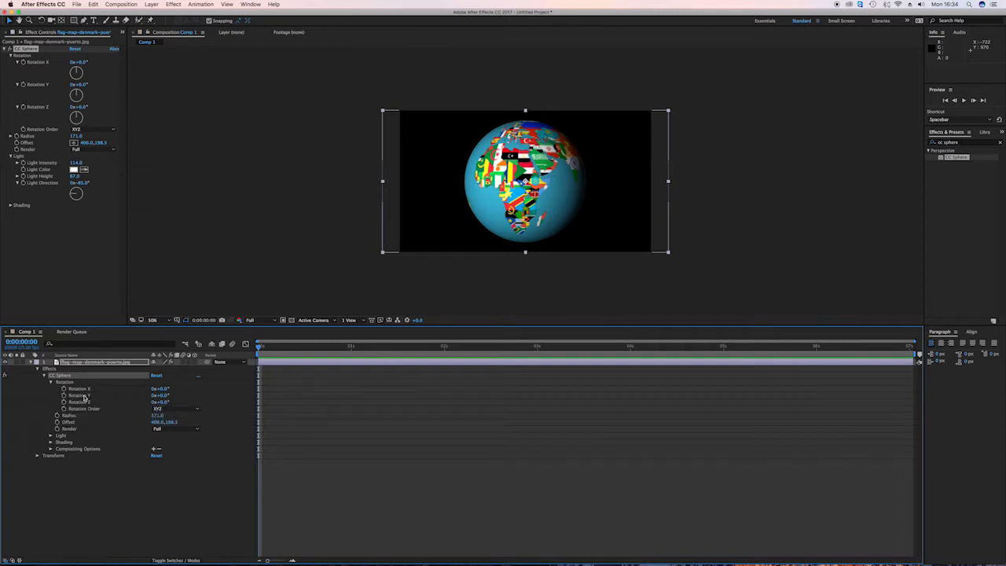
Step: Try out the CC Sphere rotation axes, including a Rotation Z of 141°, and undo each change
drag(161, 389, 234, 396)
key(super+z)
key(super+z)
drag(162, 404, 214, 404)
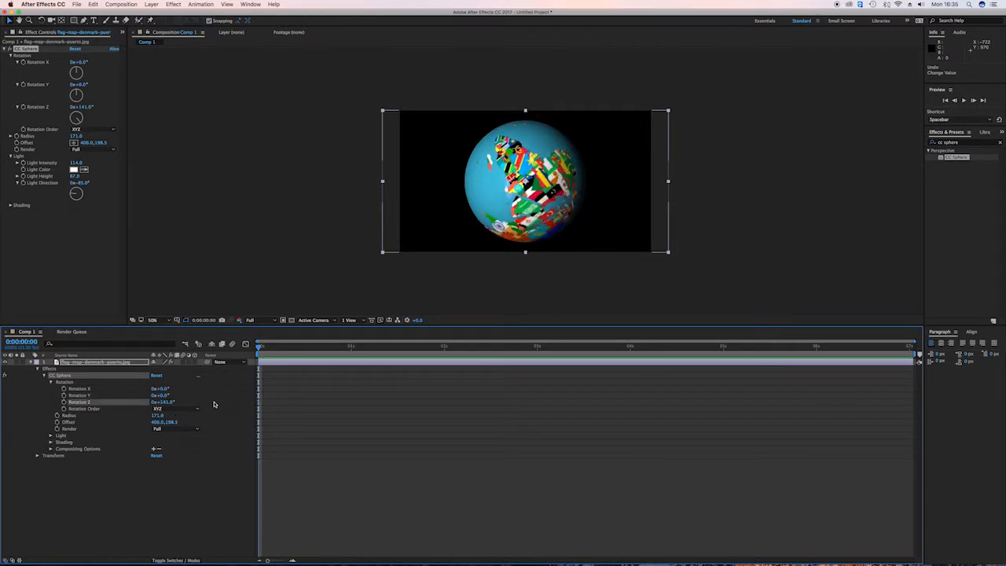
key(super+z)
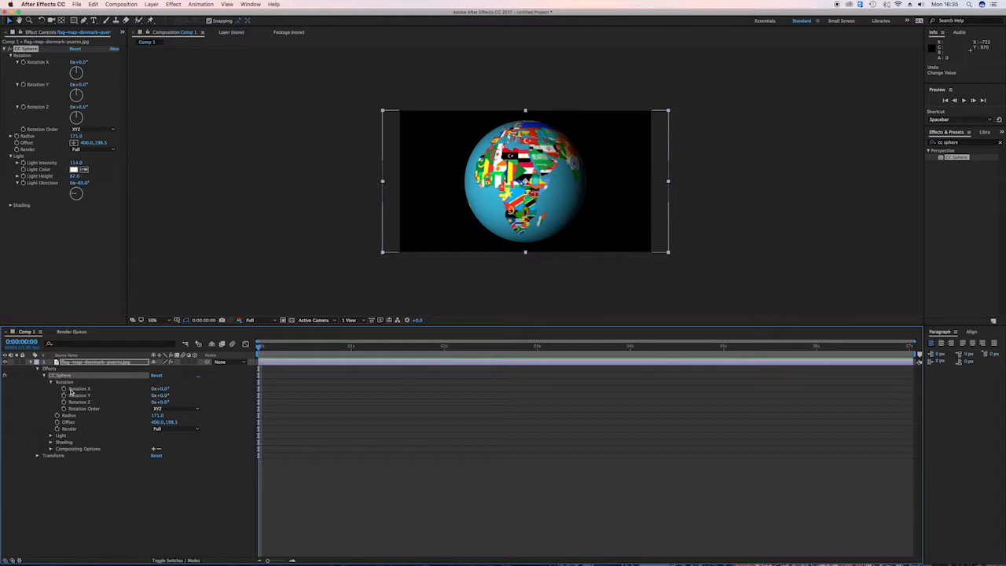
Step: Keyframe CC Sphere's Rotation Y at 0° on the first frame and at a larger angle at 0:00:03:01
click(64, 396)
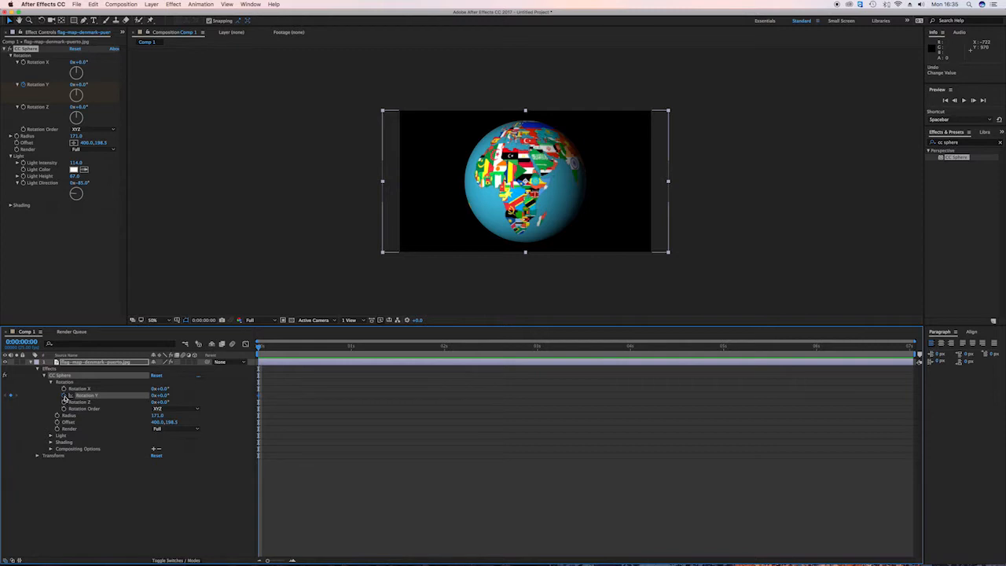
drag(260, 347, 541, 355)
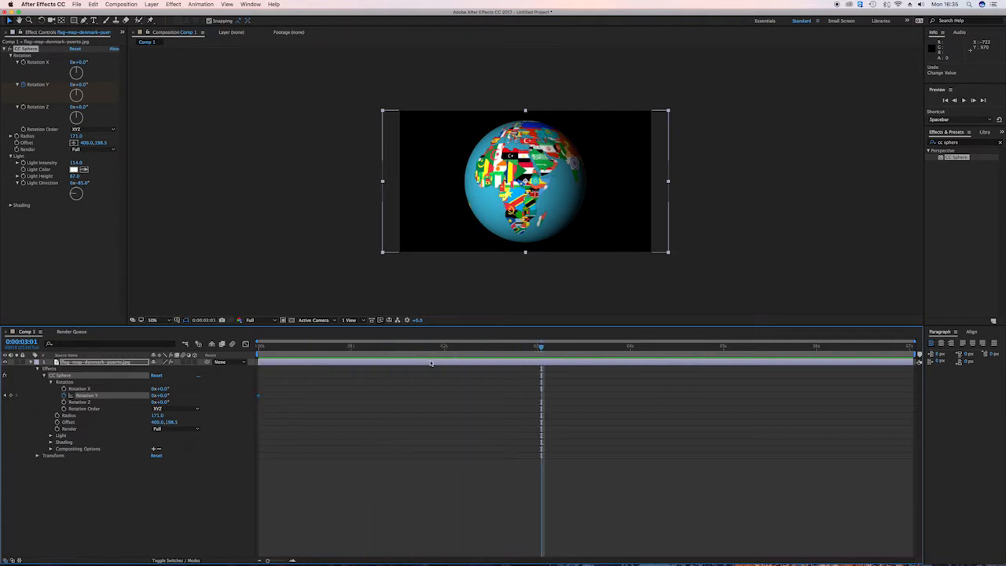
click(162, 397)
click(152, 534)
Step: Preview the spinning globe from the first frame, stop playback and collapse the map layer's properties
drag(541, 346, 231, 353)
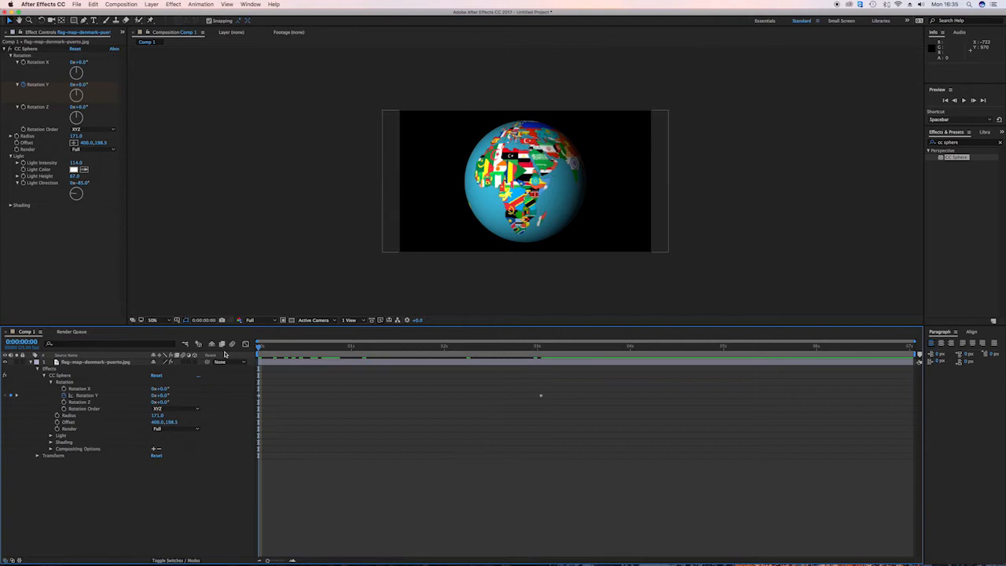
key(space)
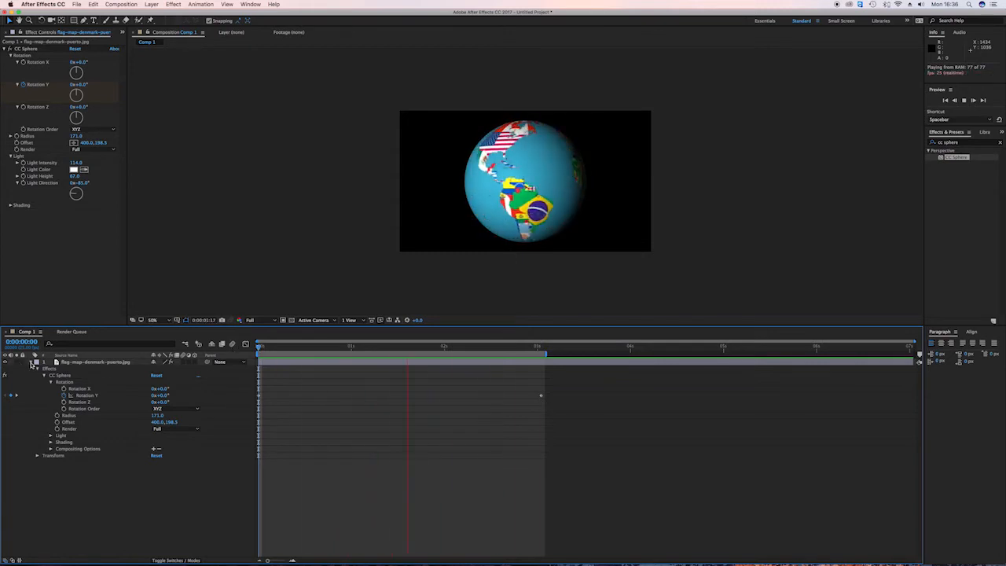
key(space)
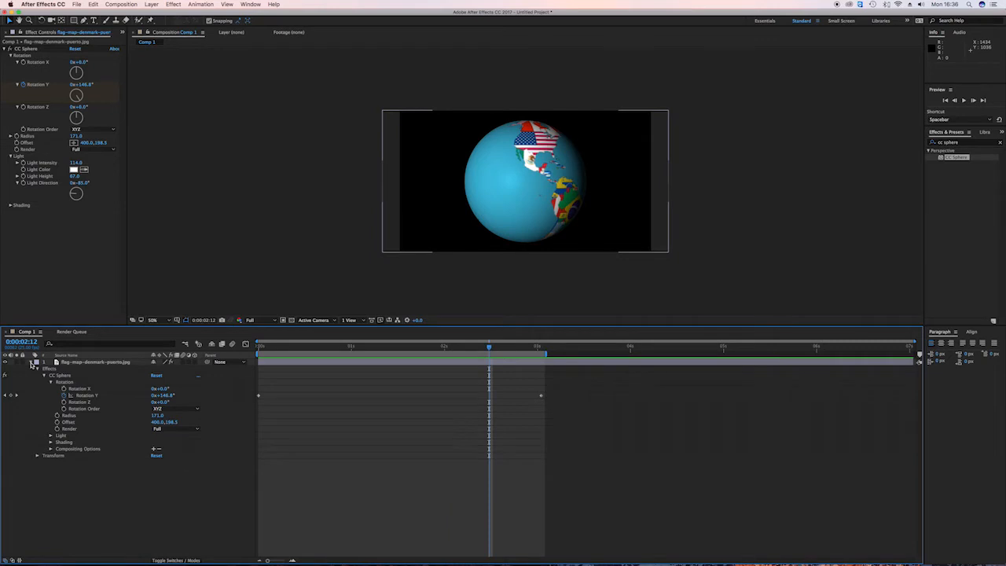
click(31, 363)
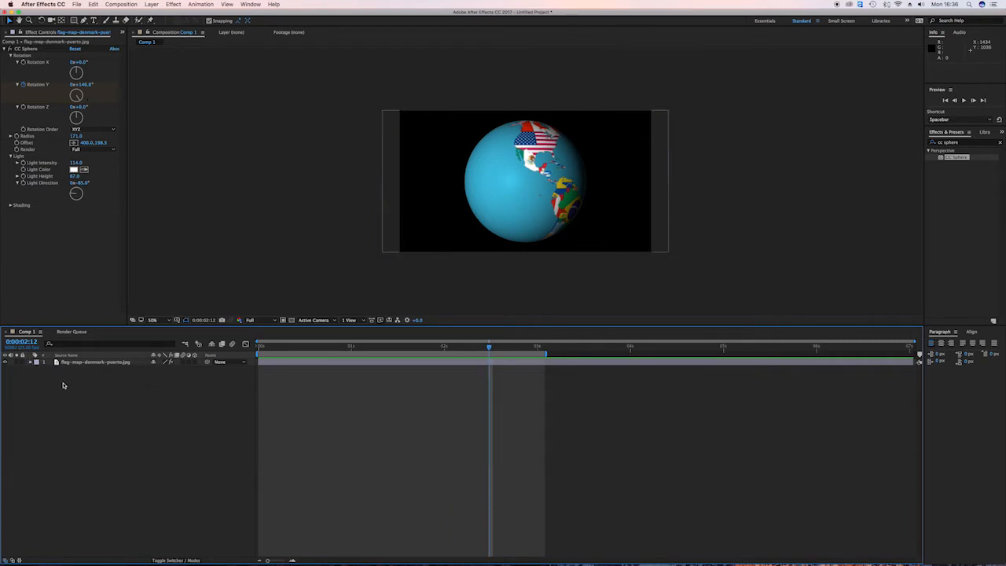
Step: Keyframe CC Sphere's Light Height at 67 at 0:00:01:00 and at a negative value at 0:00:02:09 to darken the globe
click(30, 364)
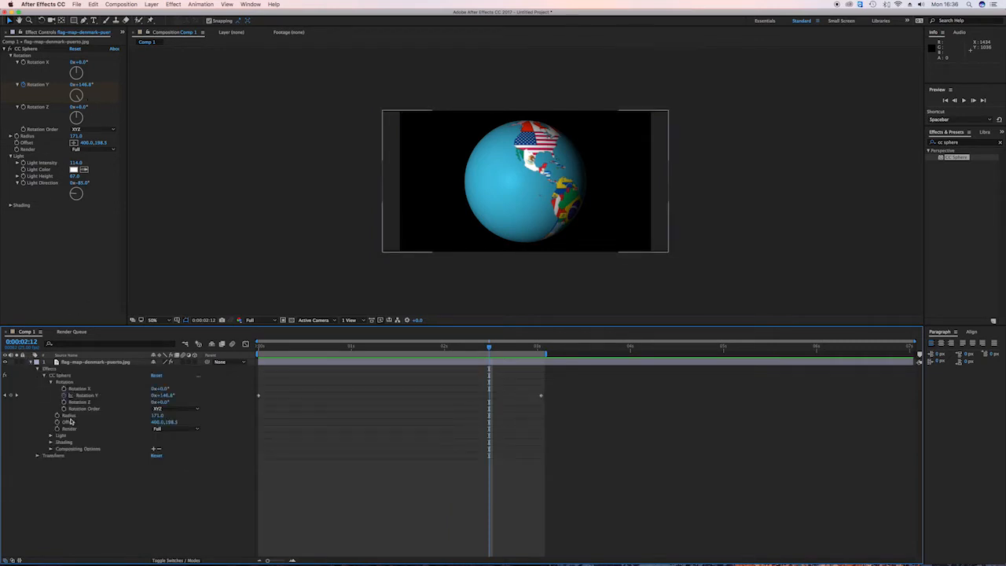
click(51, 435)
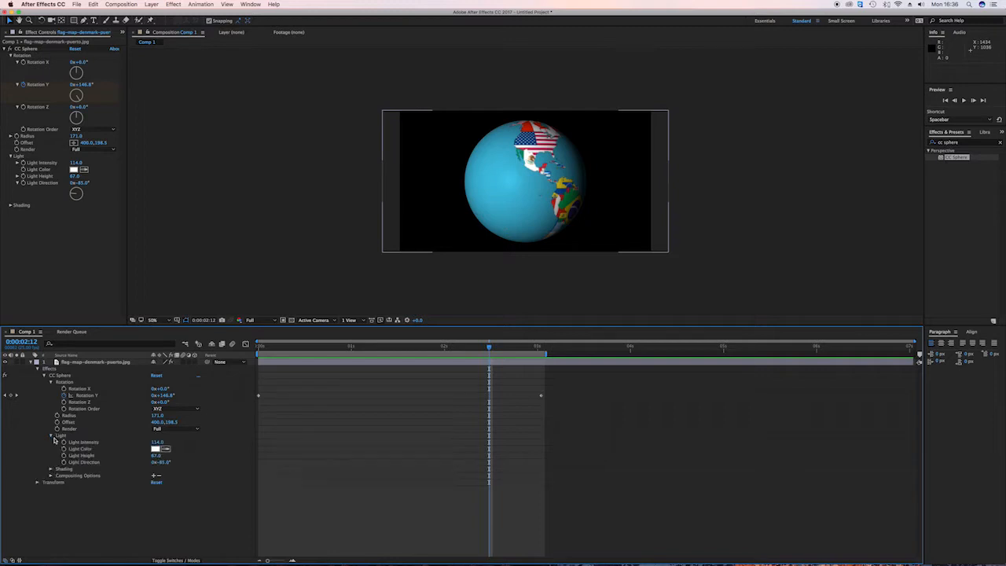
drag(491, 347, 351, 347)
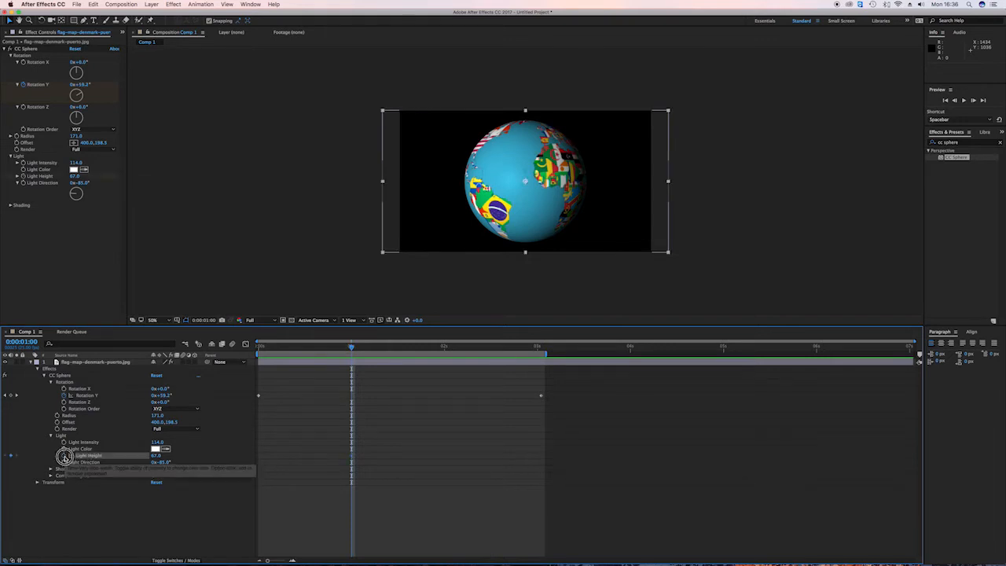
click(64, 456)
drag(354, 343, 475, 359)
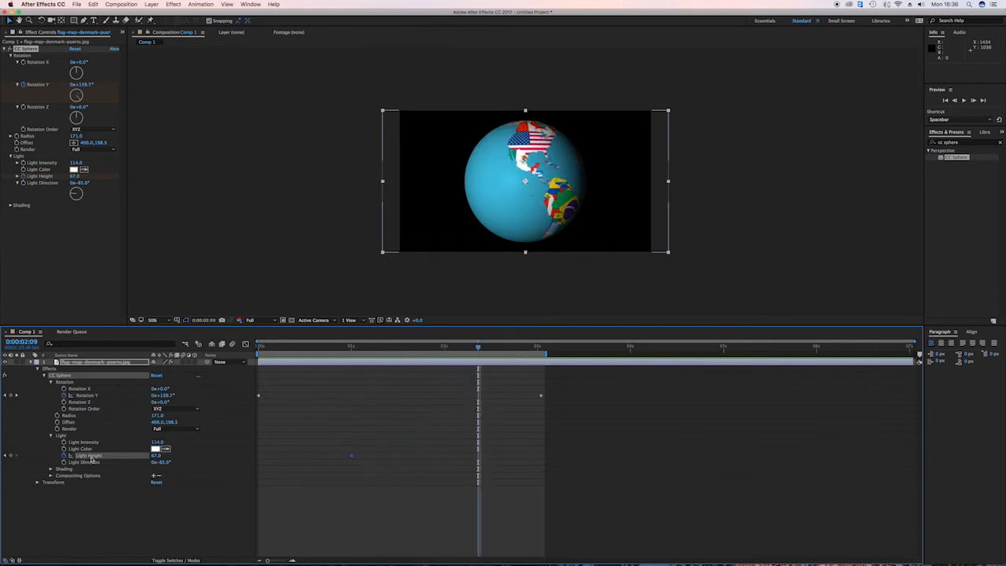
drag(151, 459, 107, 463)
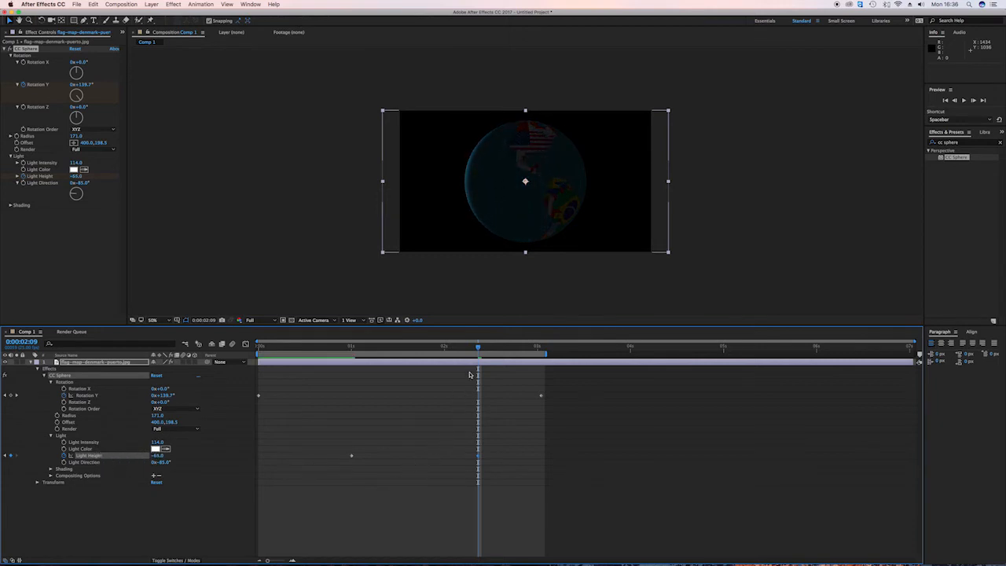
Step: Preview the globe's light fade from the first frame and stop playback
drag(478, 348, 141, 377)
key(space)
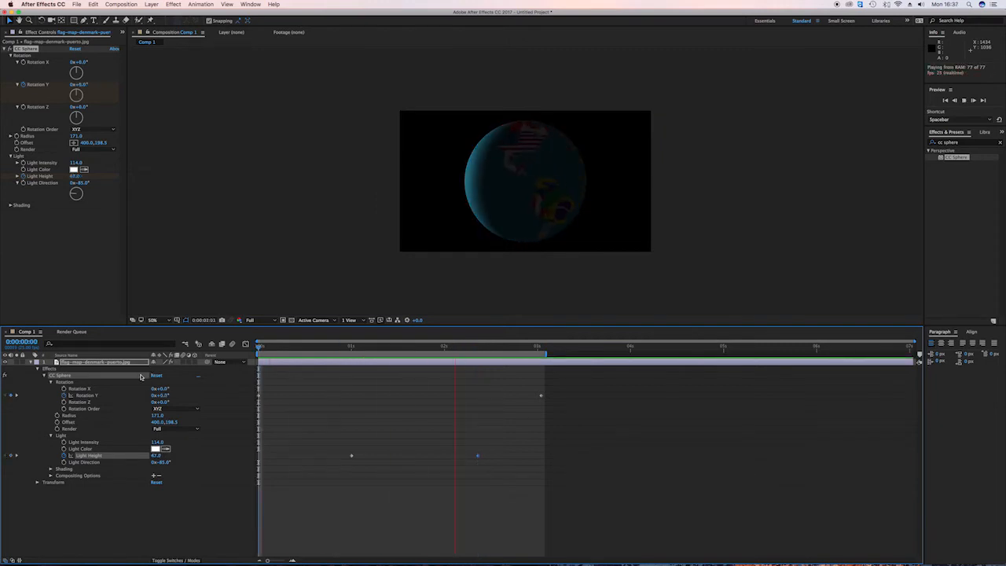
click(528, 363)
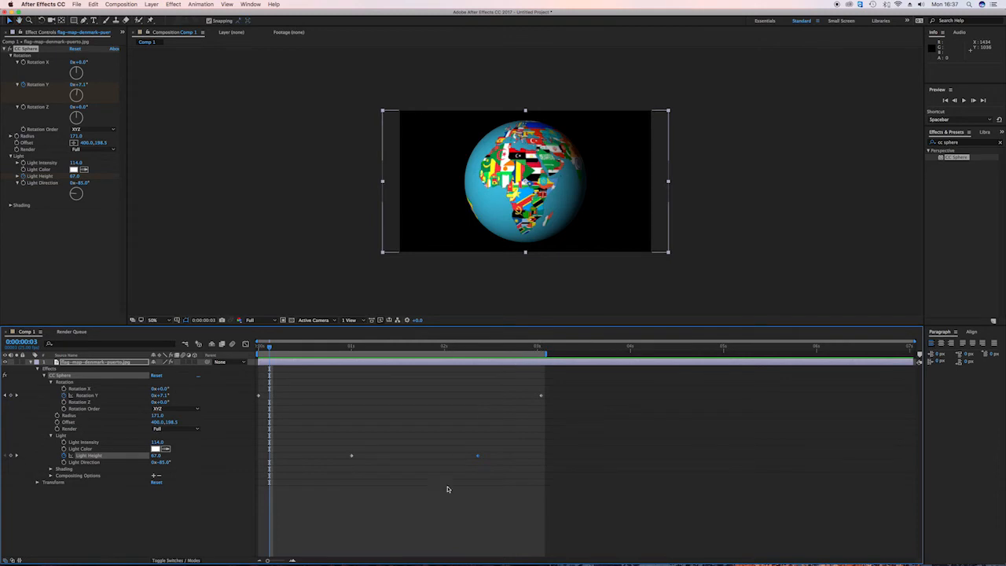
Step: Move the dark Light Height keyframe in line with the last Rotation Y keyframe and the first one shortly before it, and preview
drag(490, 449, 514, 457)
click(439, 460)
click(489, 348)
key(space)
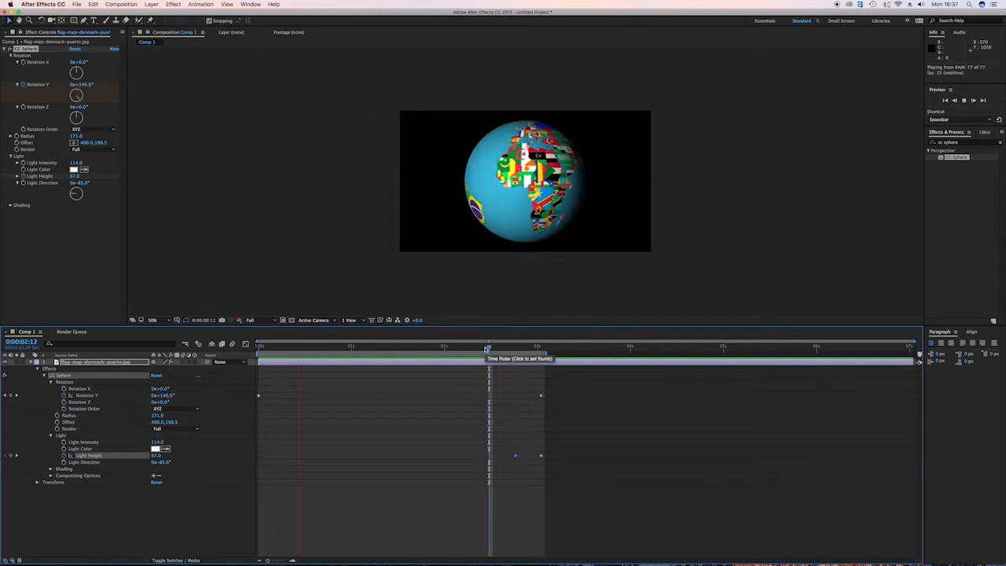
Step: Move the first Light Height keyframe earlier, to shortly after the two-second mark, and preview the longer fade
drag(516, 456, 468, 456)
key(space)
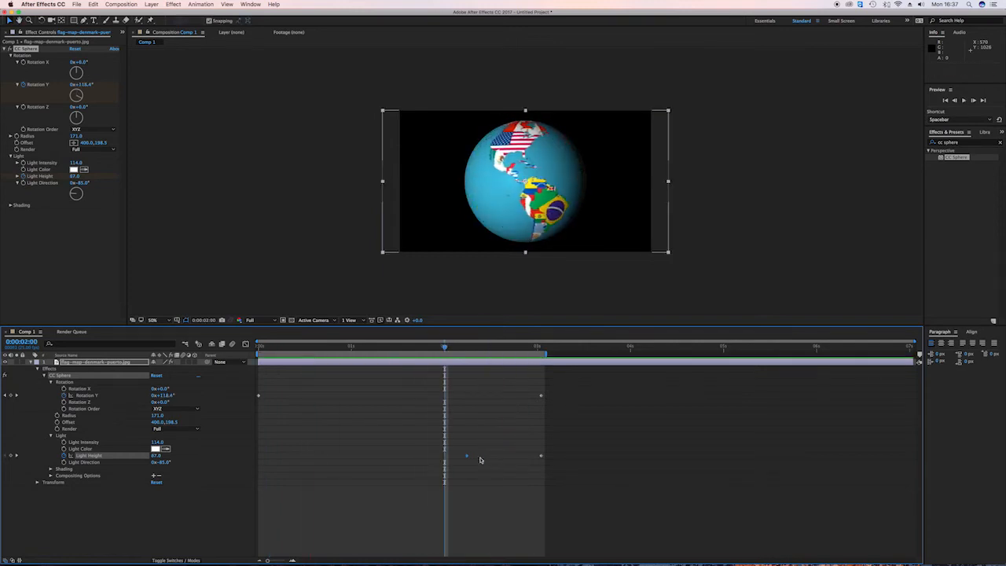
key(space)
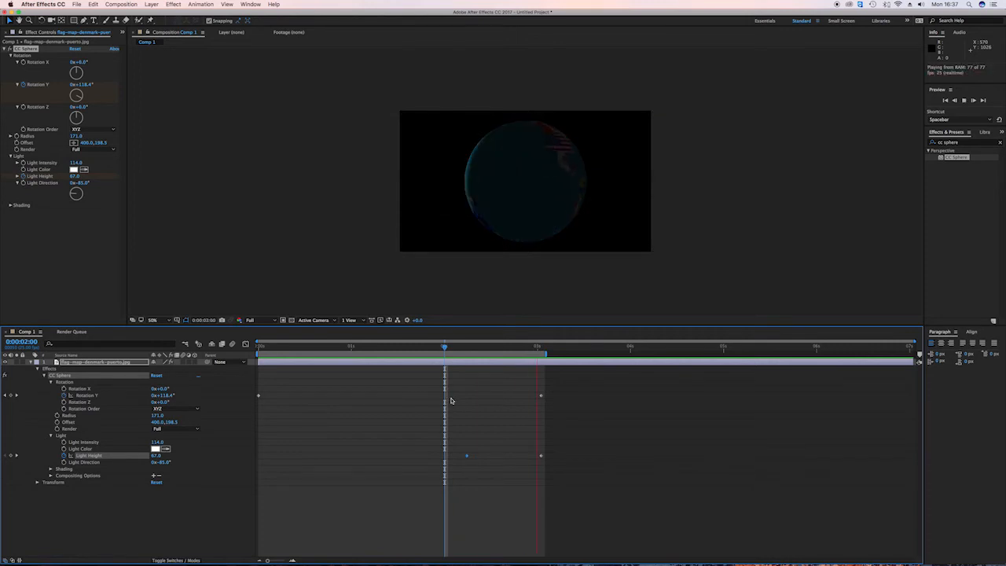